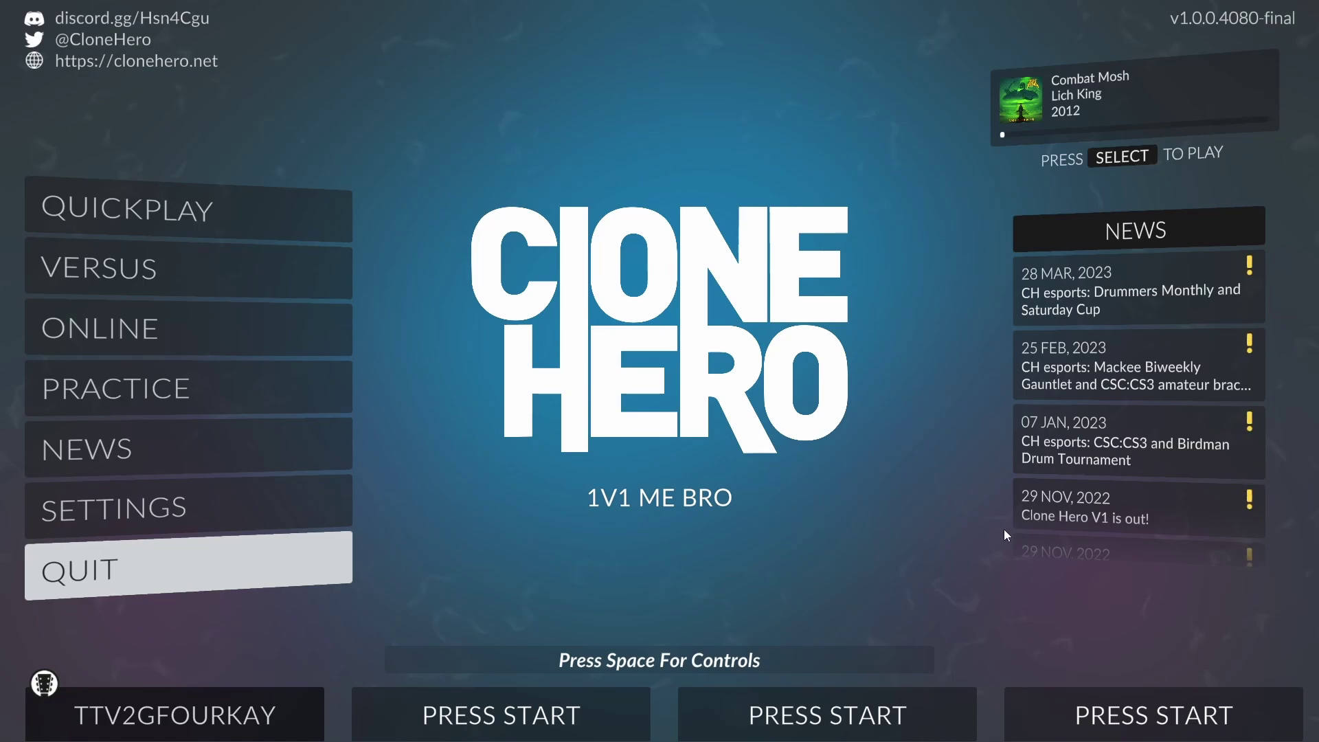
Return to the Out My Body chart and review its name, artist and album in Song Properties
key(super)
click(800, 721)
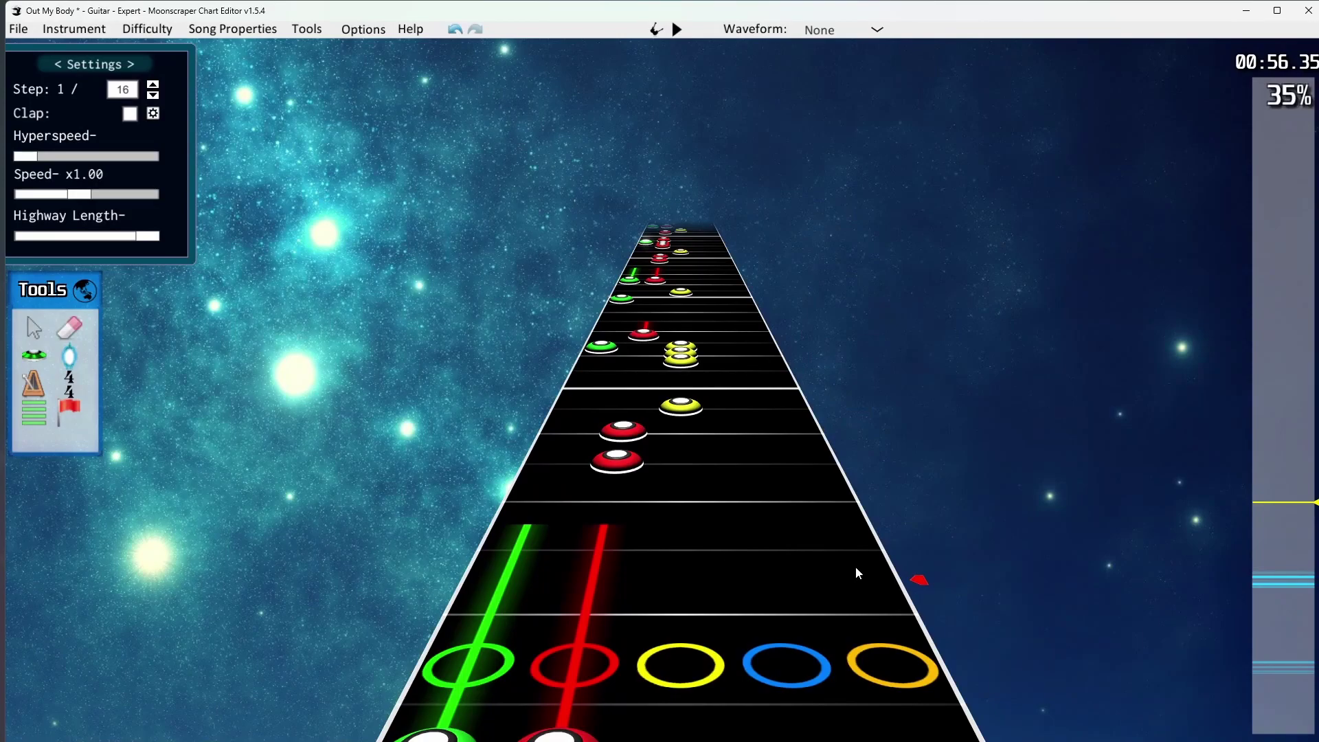
scroll(698, 472, up, 15)
mouse_move(1310, 559)
mouse_down()
mouse_move(1283, 714)
mouse_move(1247, 355)
mouse_move(1279, 266)
mouse_move(1279, 344)
mouse_move(1279, 122)
mouse_move(1279, 652)
mouse_up()
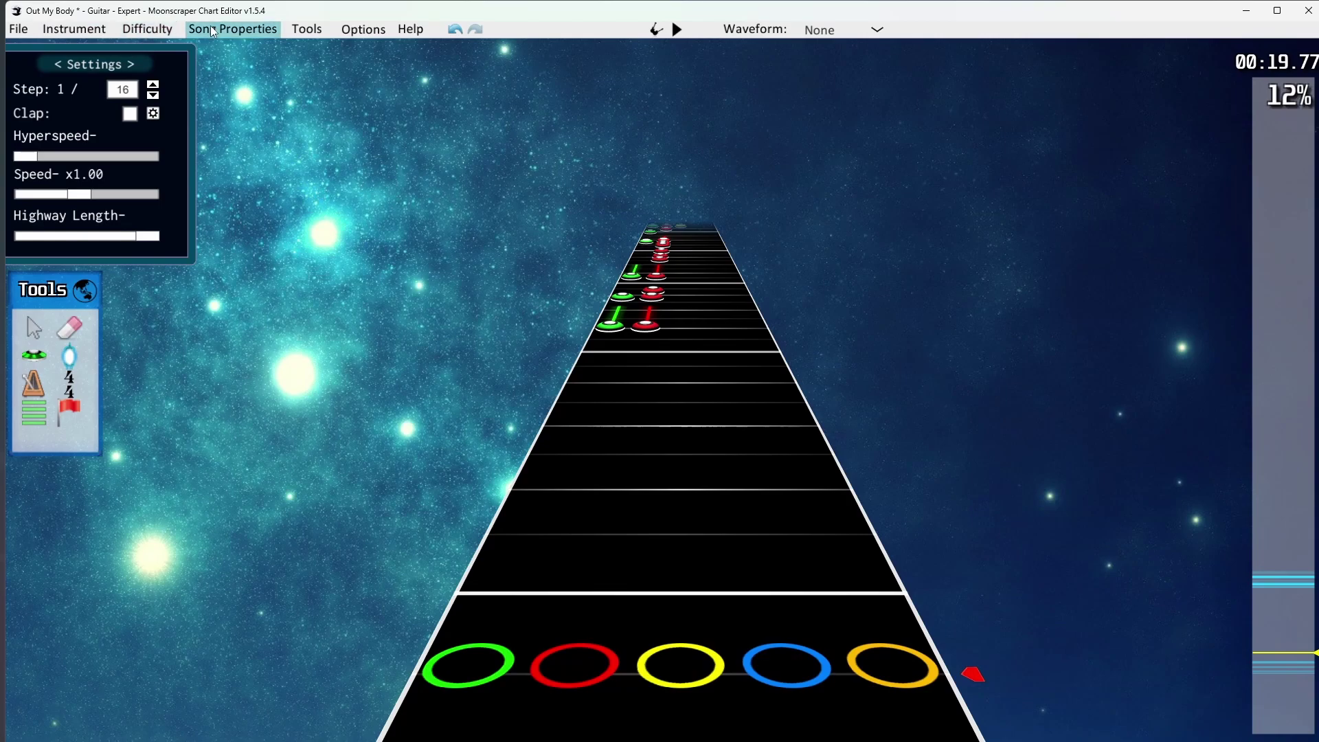
click(233, 29)
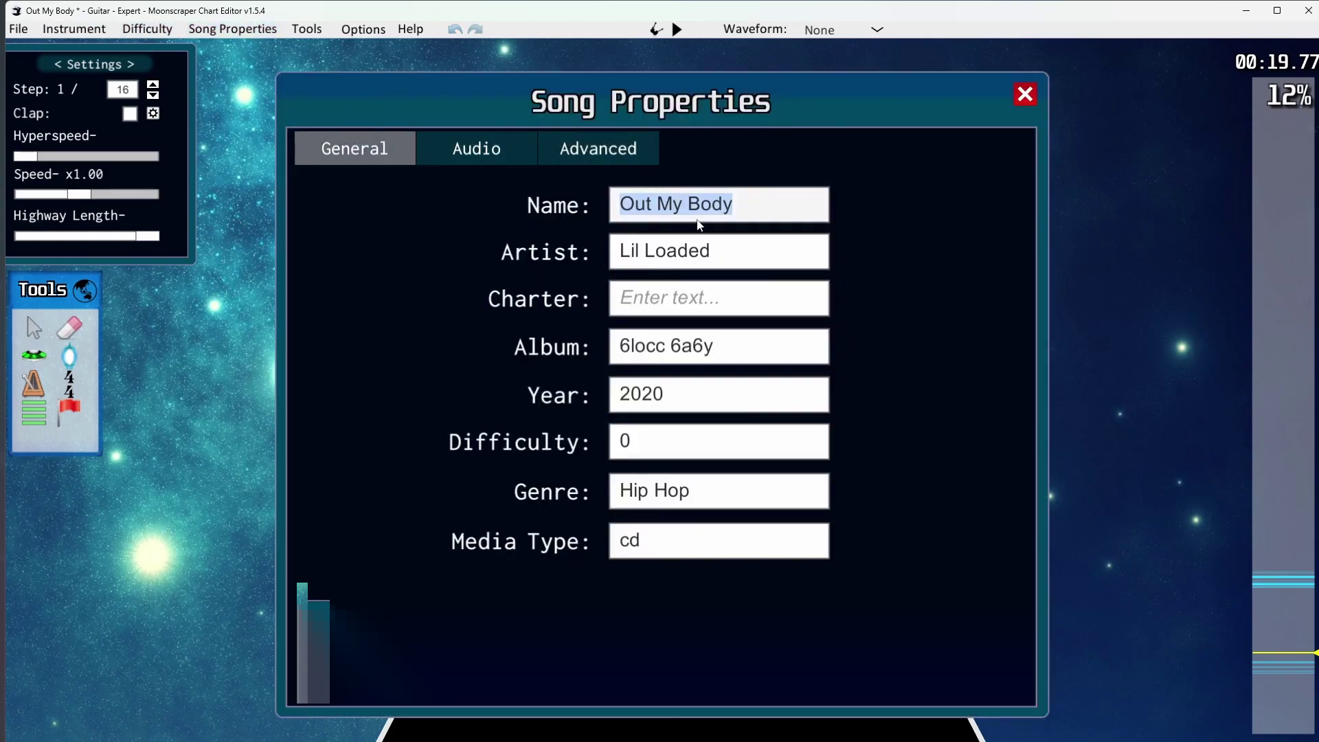
click(1025, 95)
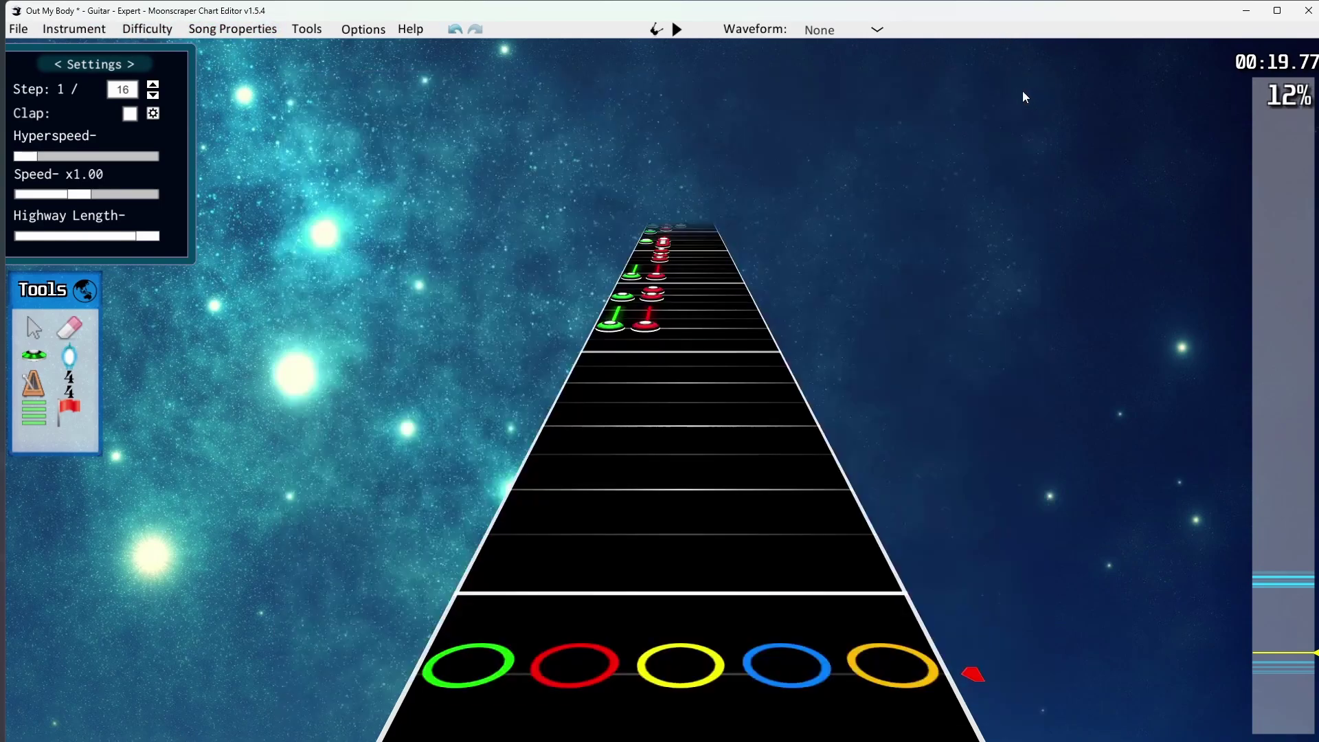
Export the Out My Body chart through File > Export with Clone Hero Package ticked
click(19, 30)
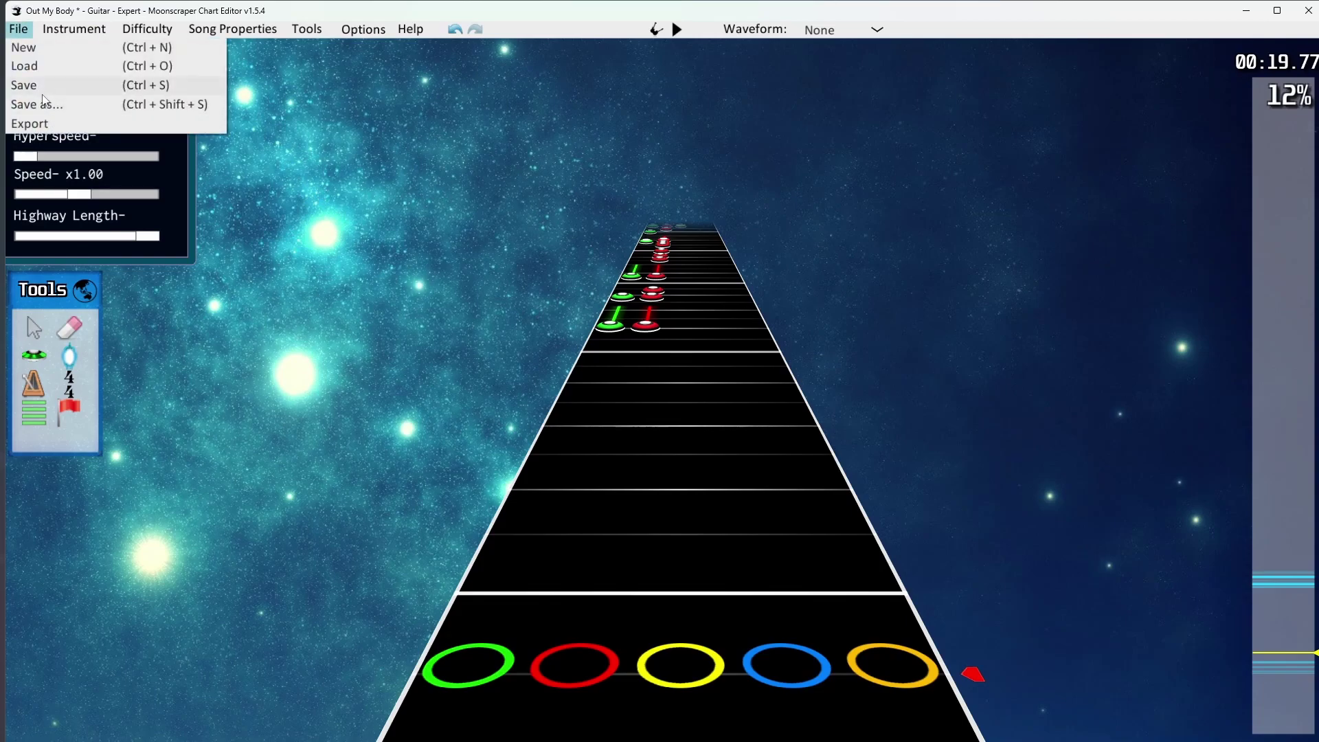
click(42, 125)
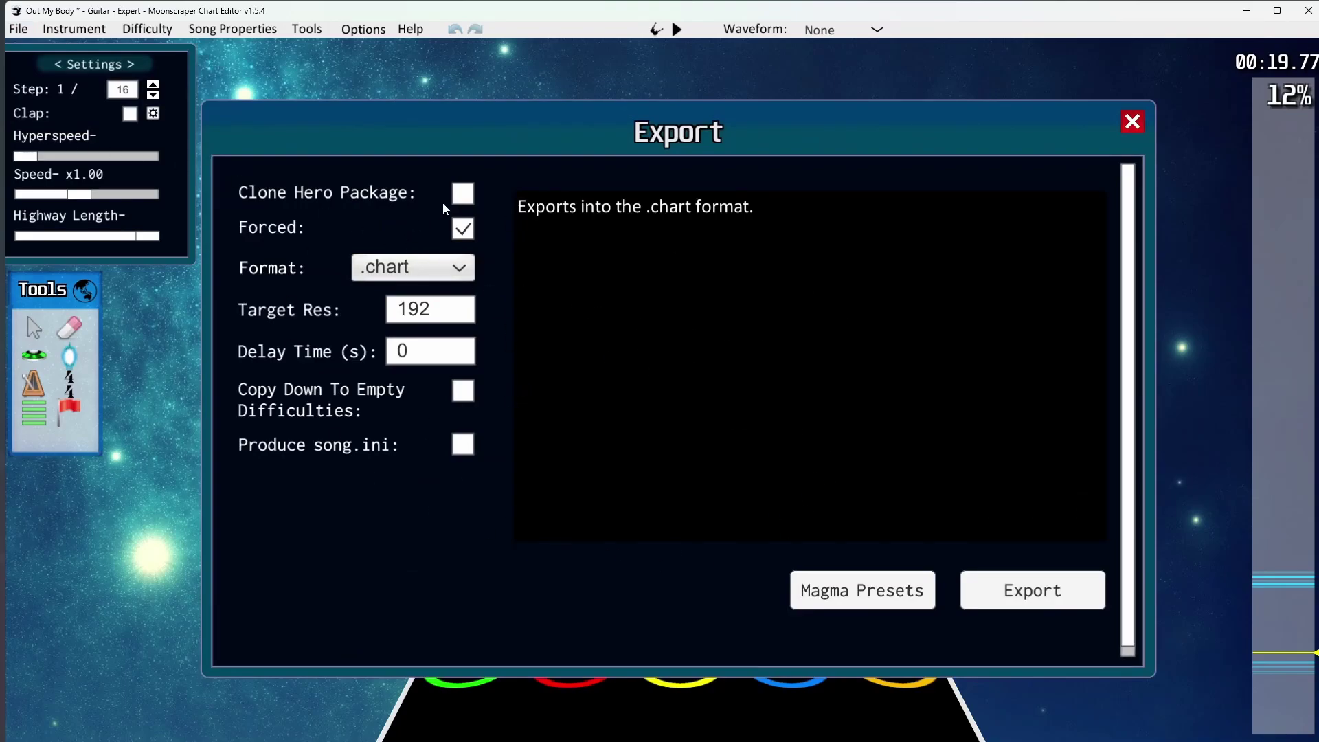
click(461, 195)
click(1133, 121)
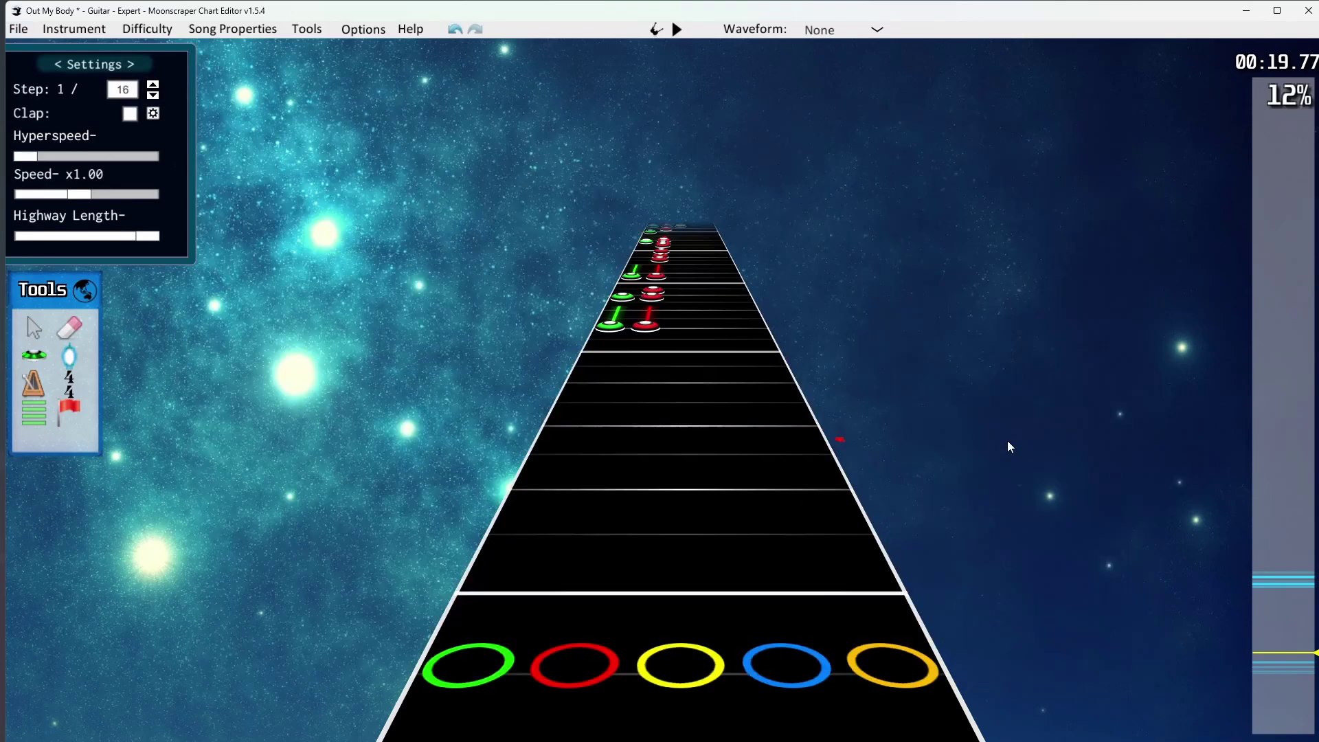
key(super)
key(super)
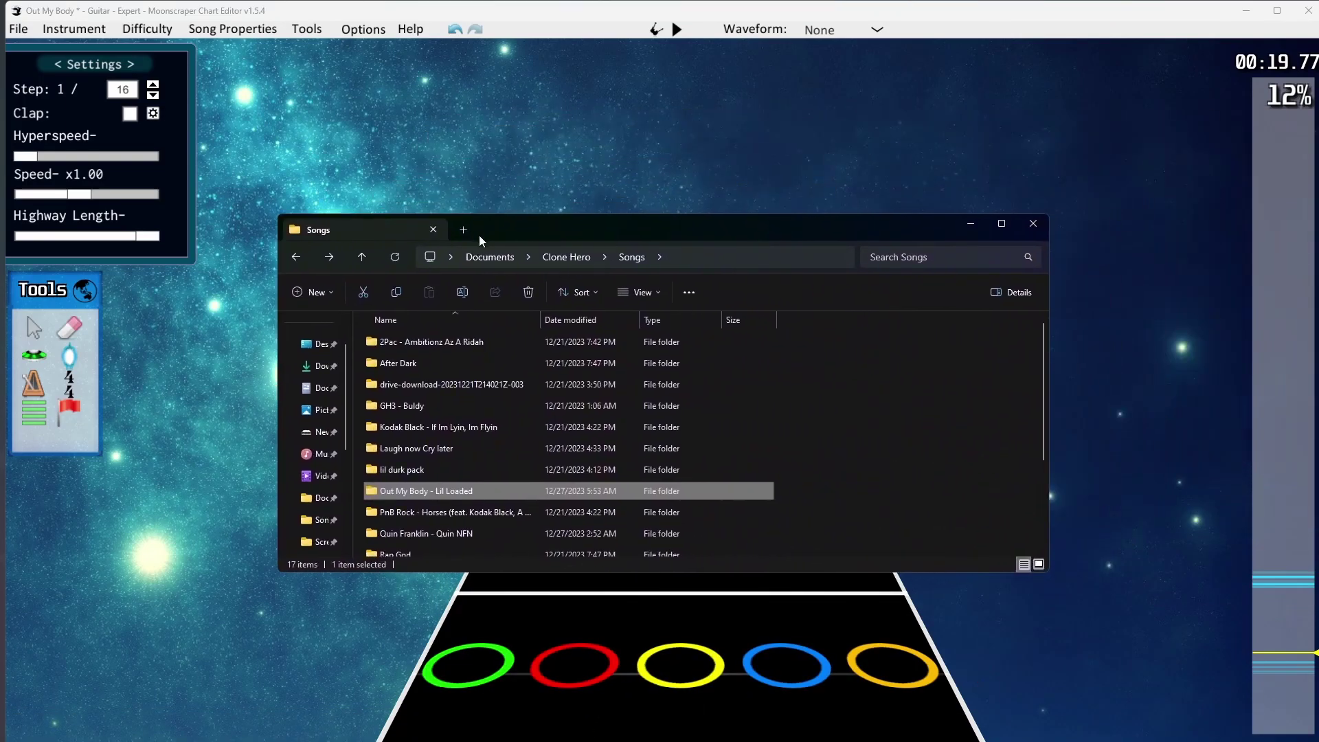
Open Out My Body - Lil Loaded > Out My Body, select notes and both song files, then go to Canva
double_click(444, 488)
double_click(447, 345)
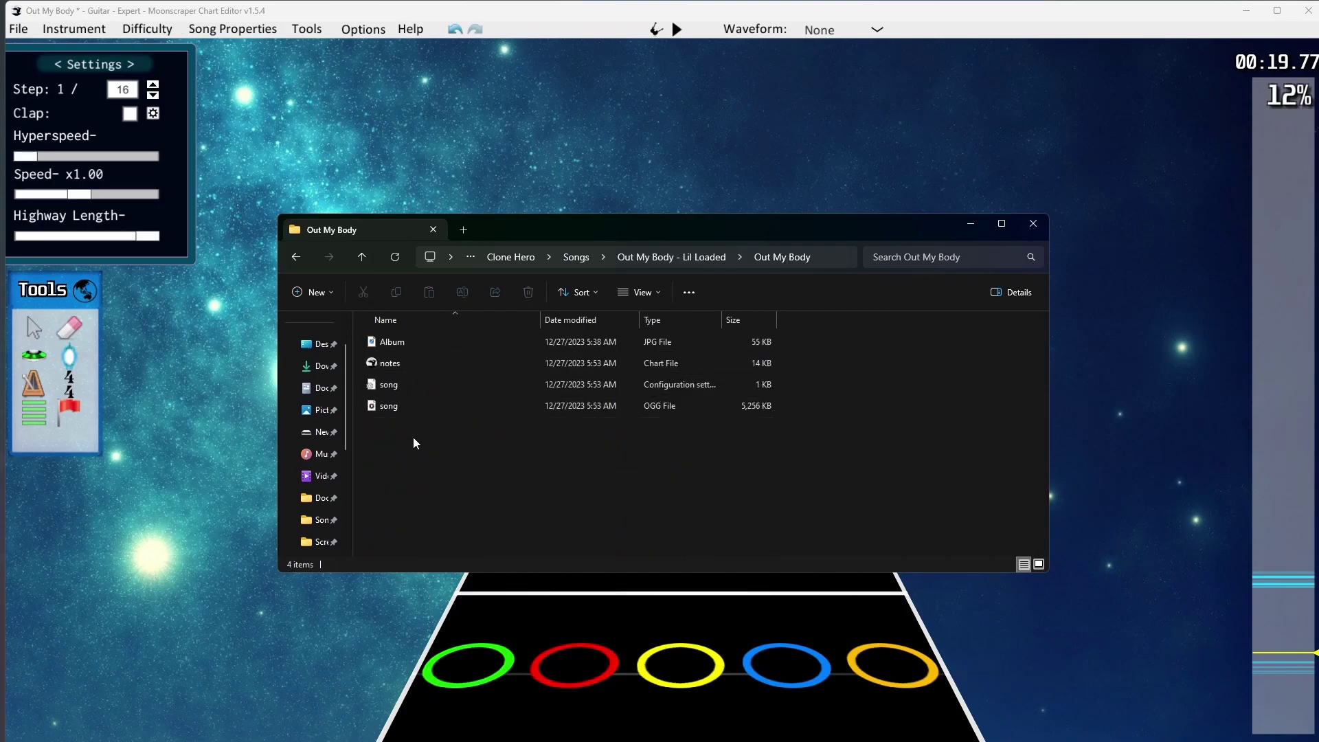
mouse_move(829, 441)
mouse_down()
mouse_move(488, 380)
mouse_move(474, 360)
mouse_move(409, 343)
mouse_move(408, 361)
mouse_up()
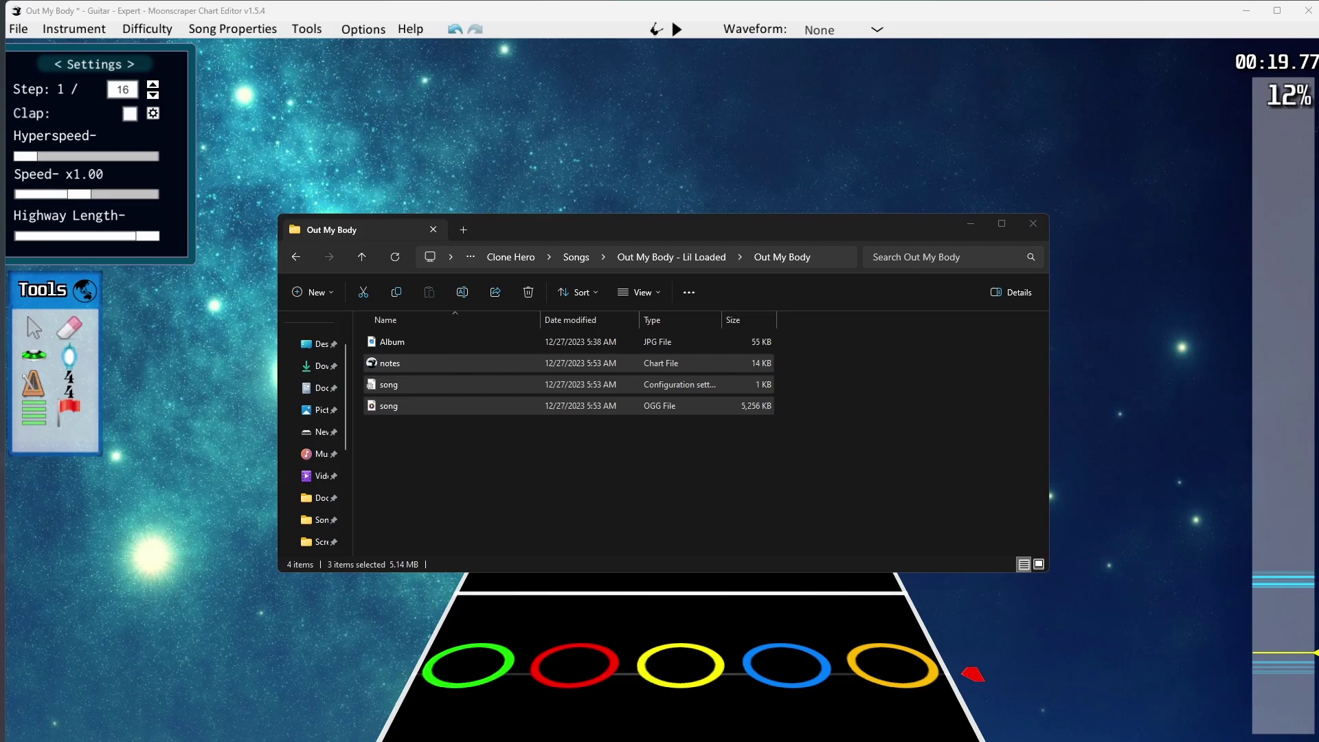
key(alt+Tab)
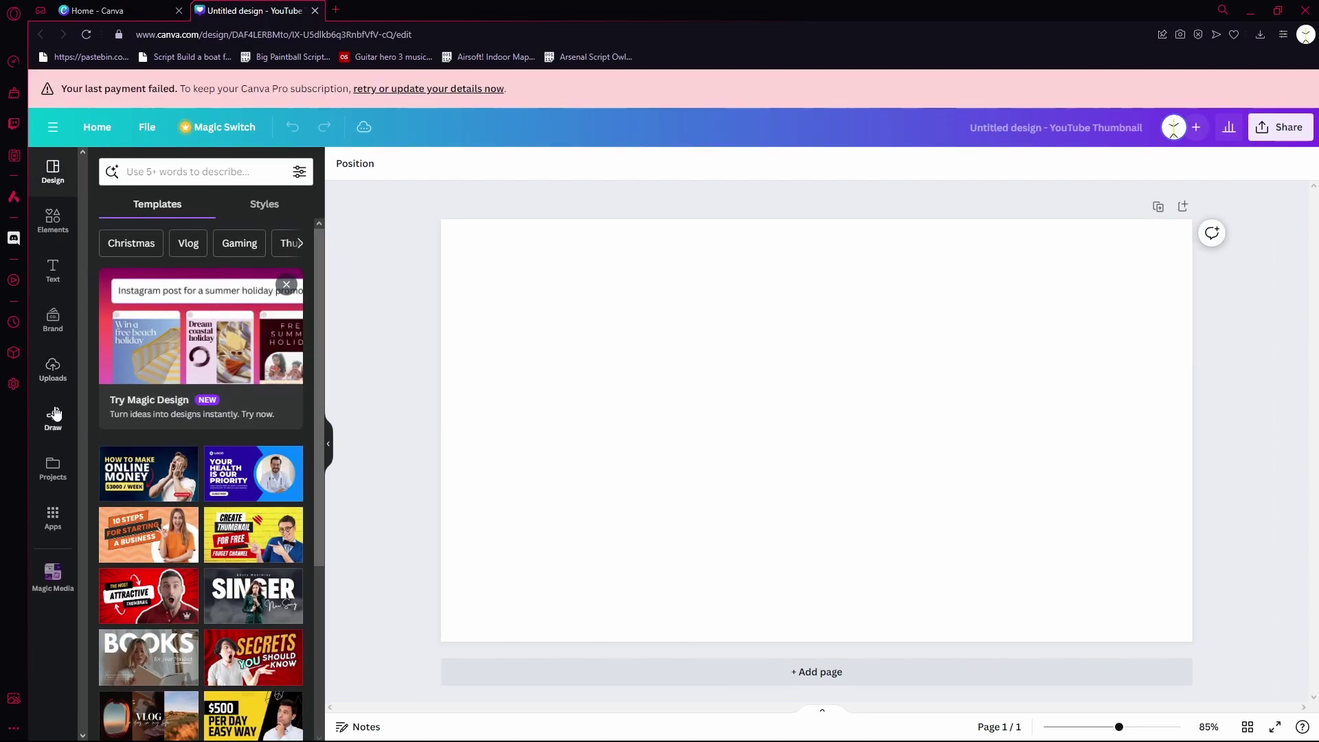
Set the uploaded Lil Loaded cover photo as the thumbnail's background and bring up the Download settings
click(53, 369)
click(137, 543)
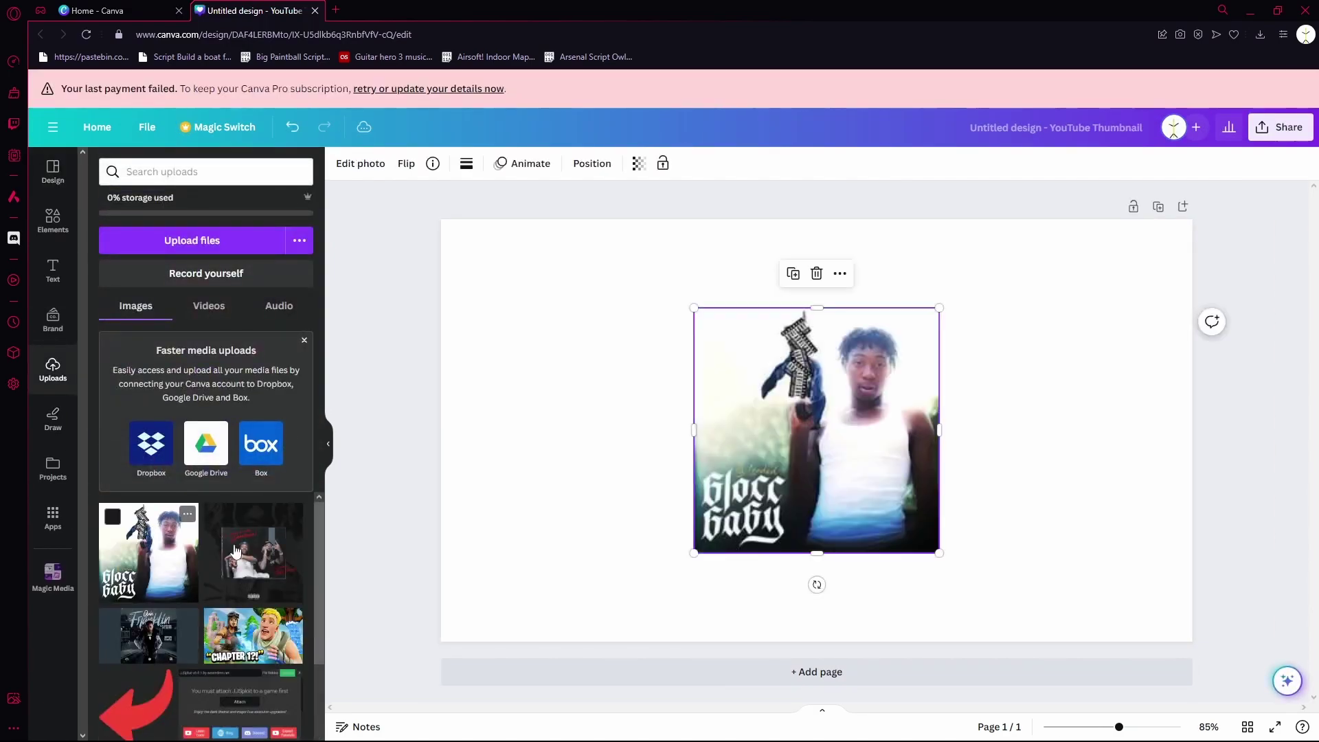
right_click(858, 454)
click(914, 688)
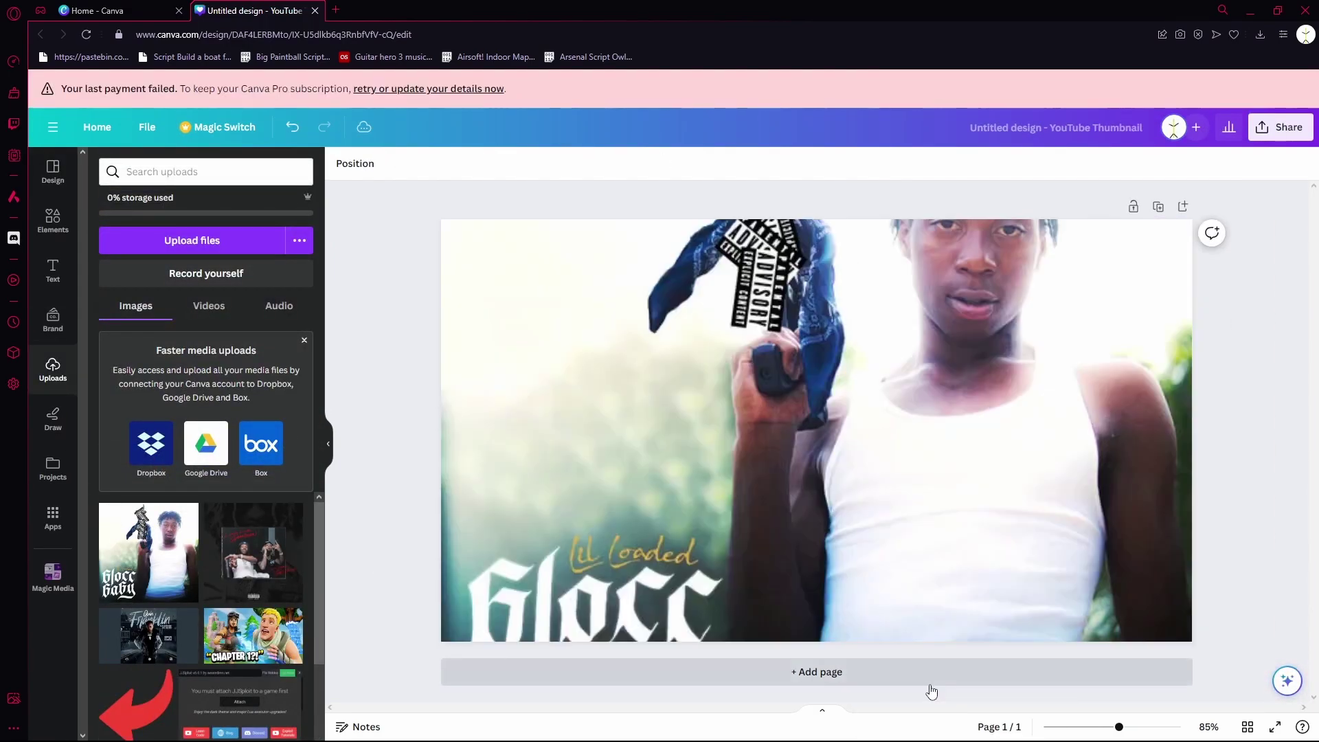
click(1281, 127)
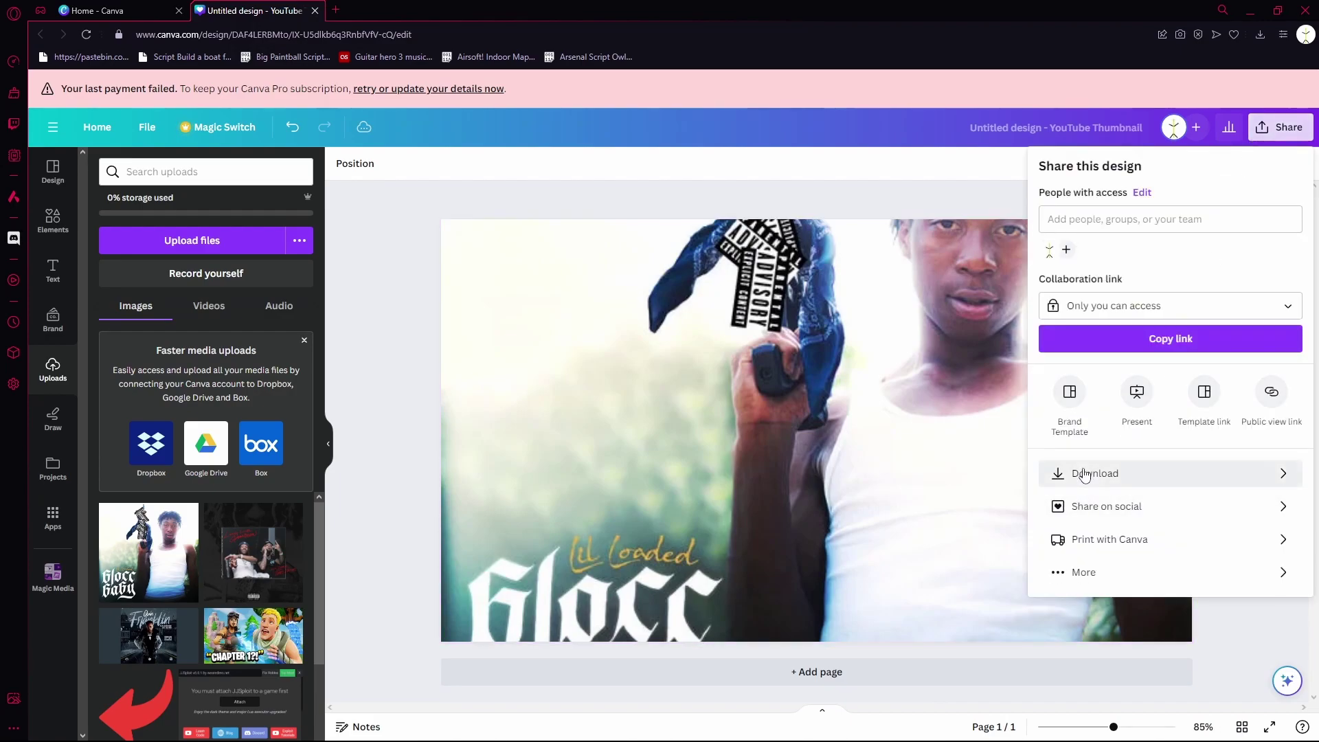
click(1082, 472)
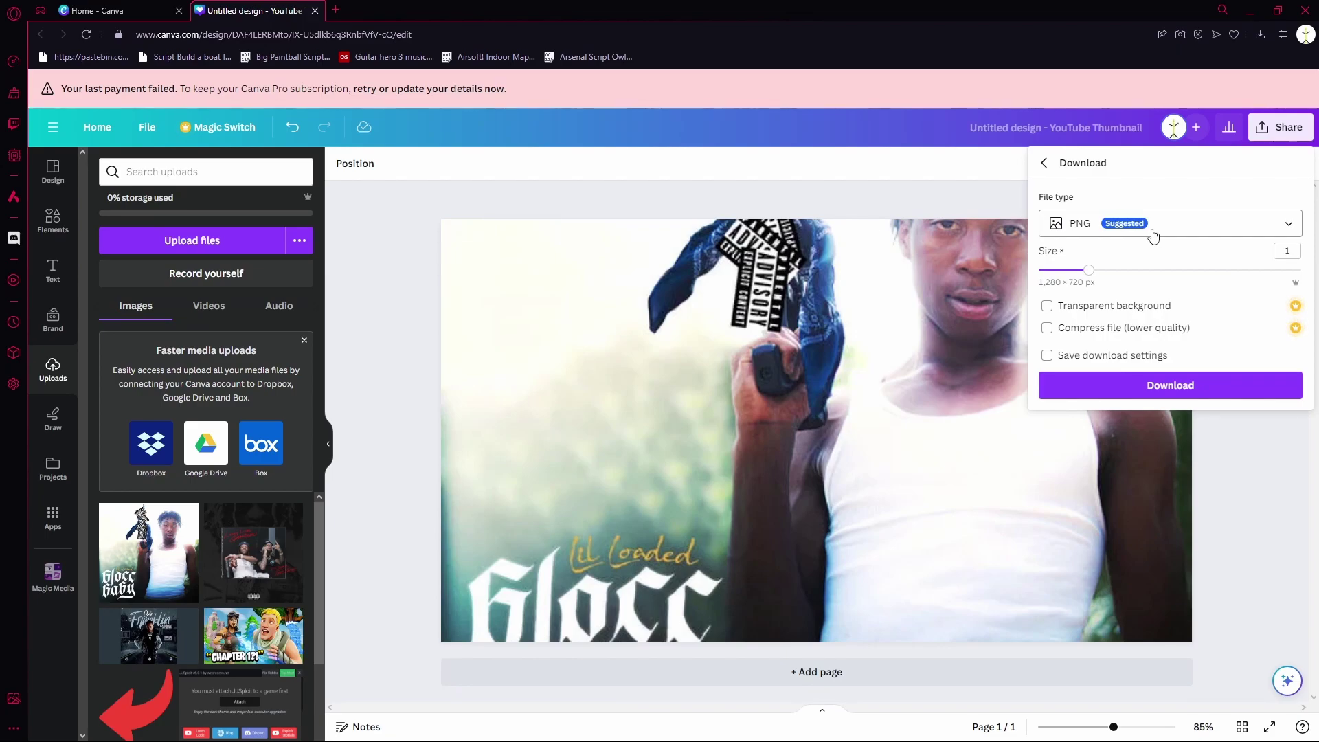
Download the design as a PNG saved under the name 'Album'
click(1120, 378)
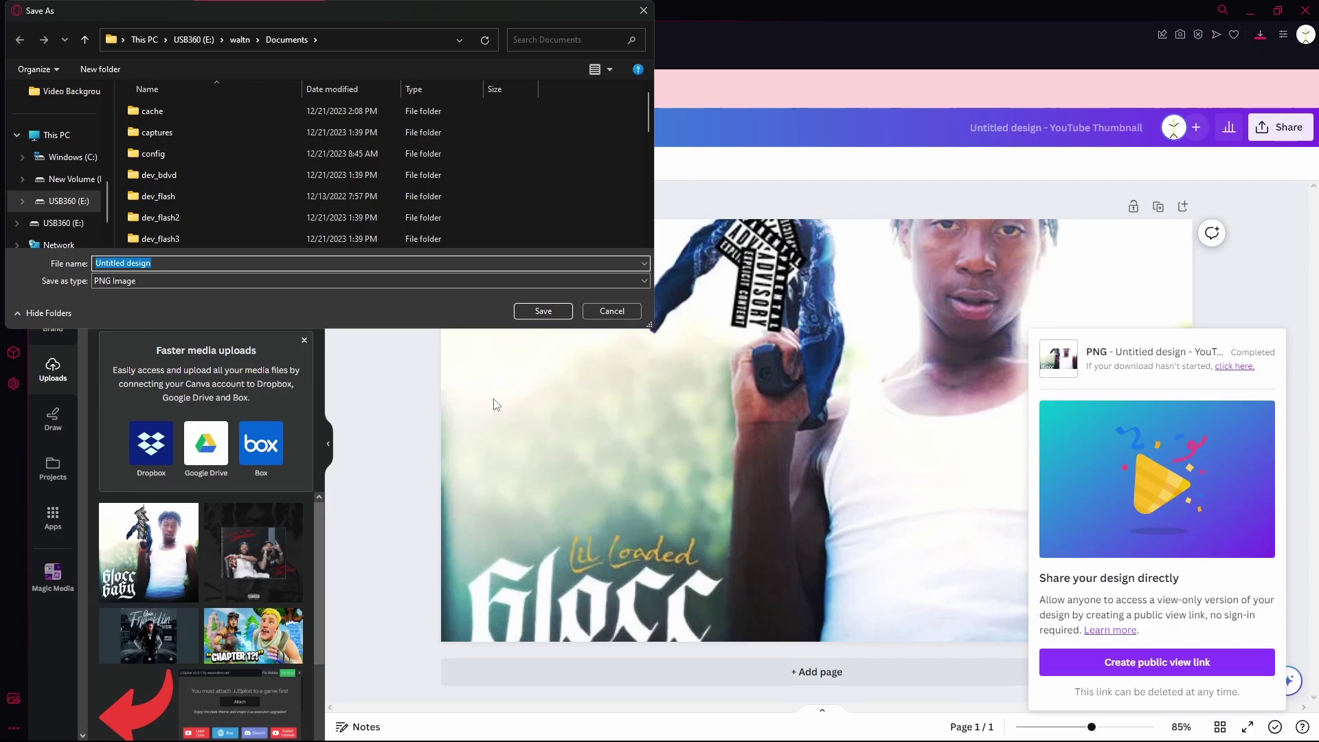
text(Album)
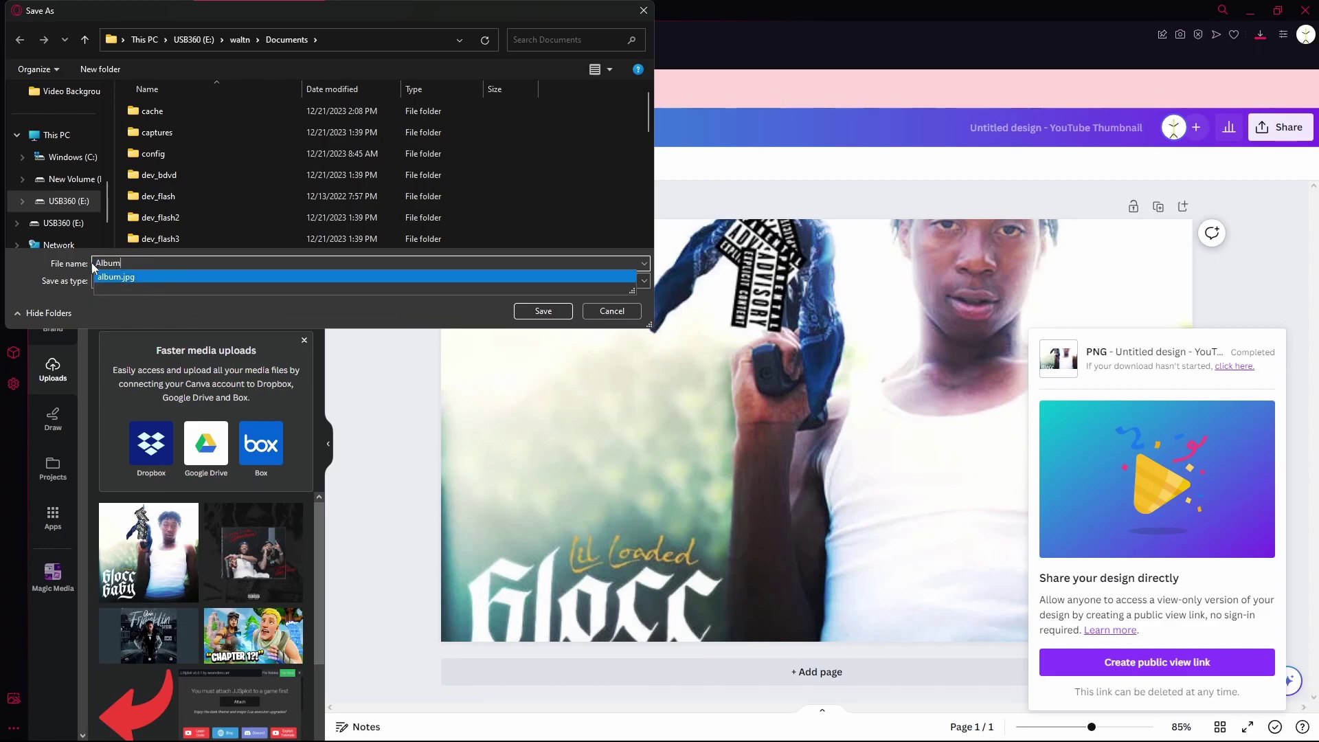
click(608, 313)
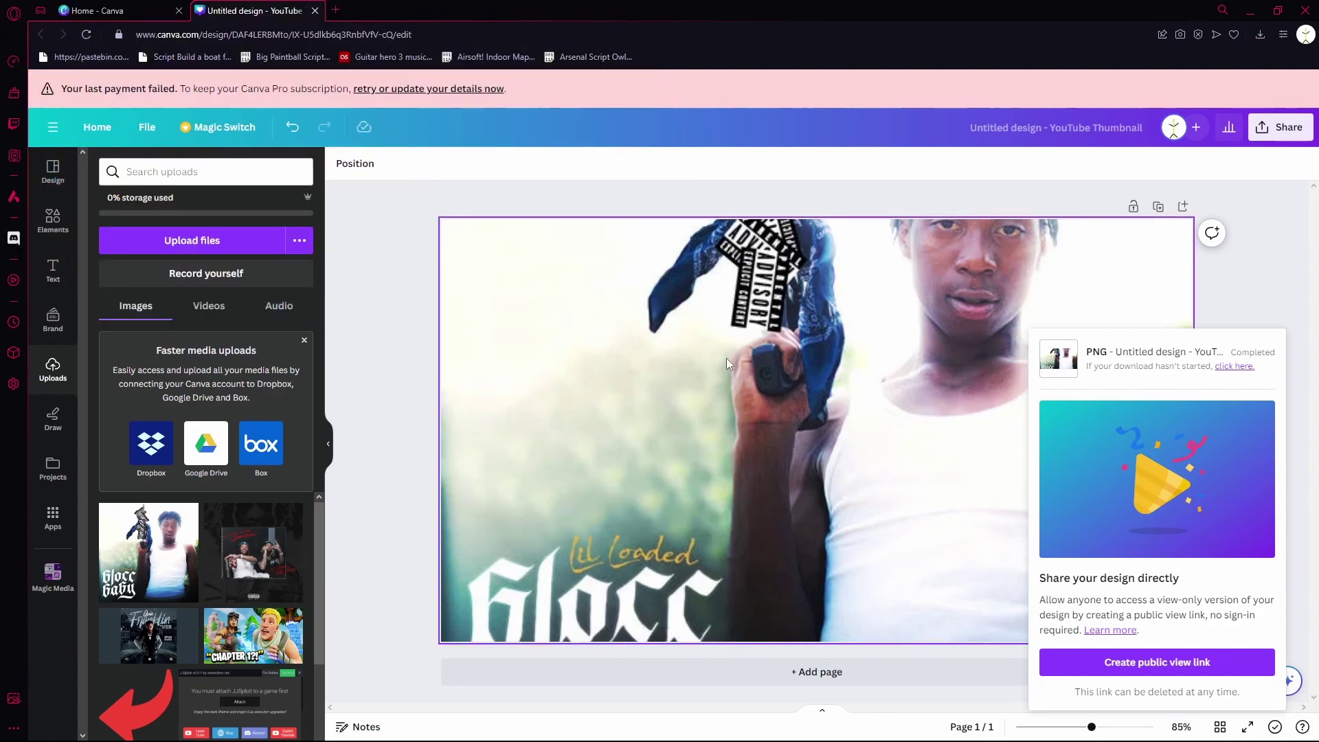
Check the Out My Body song folder, clear the selection and close the window
key(super)
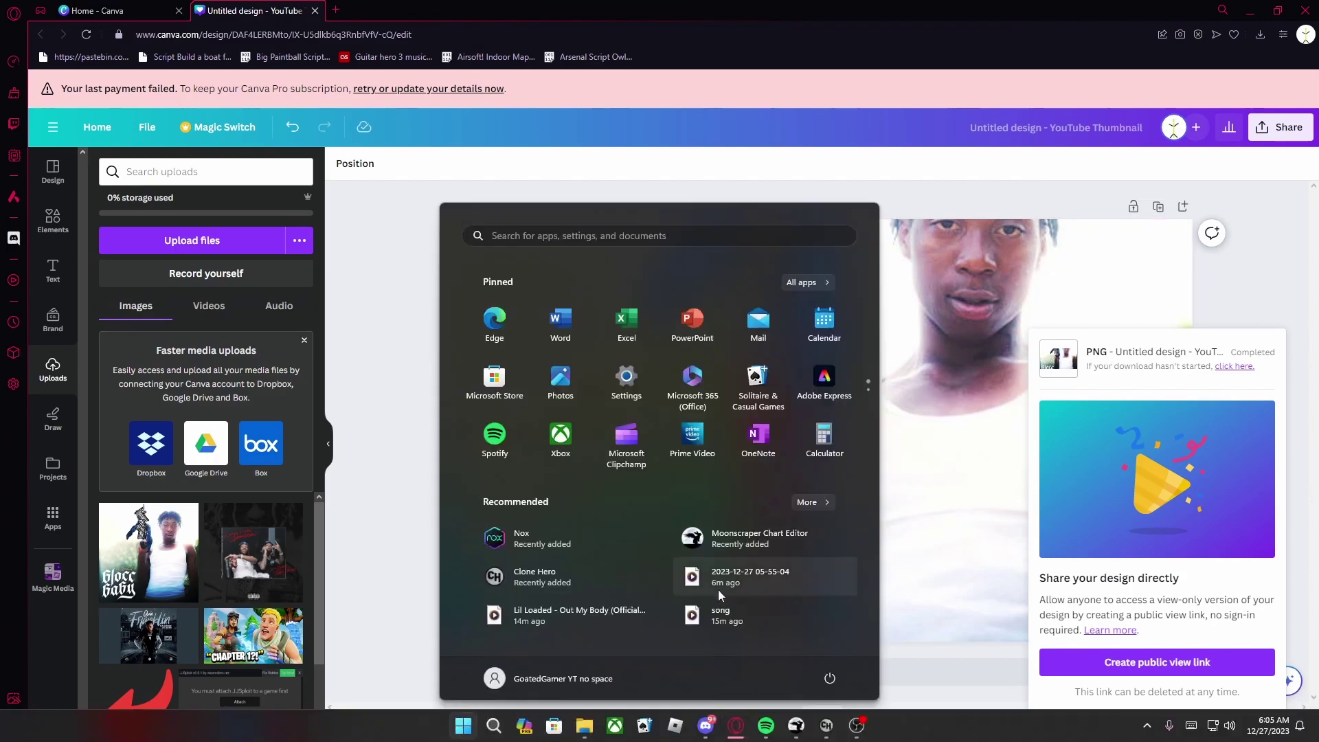
click(615, 724)
click(521, 467)
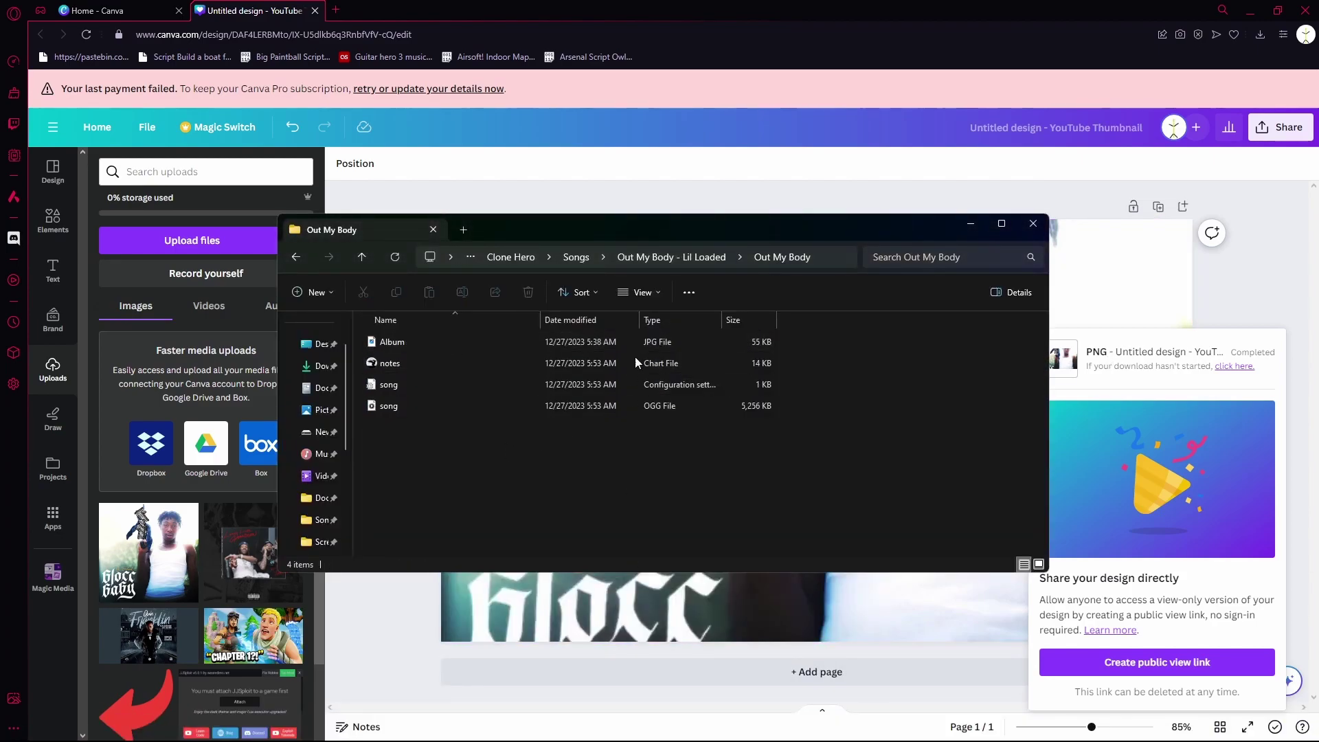
click(1033, 223)
key(super)
Run a full song scan from Clone Hero's General settings, then return to the main menu
click(827, 724)
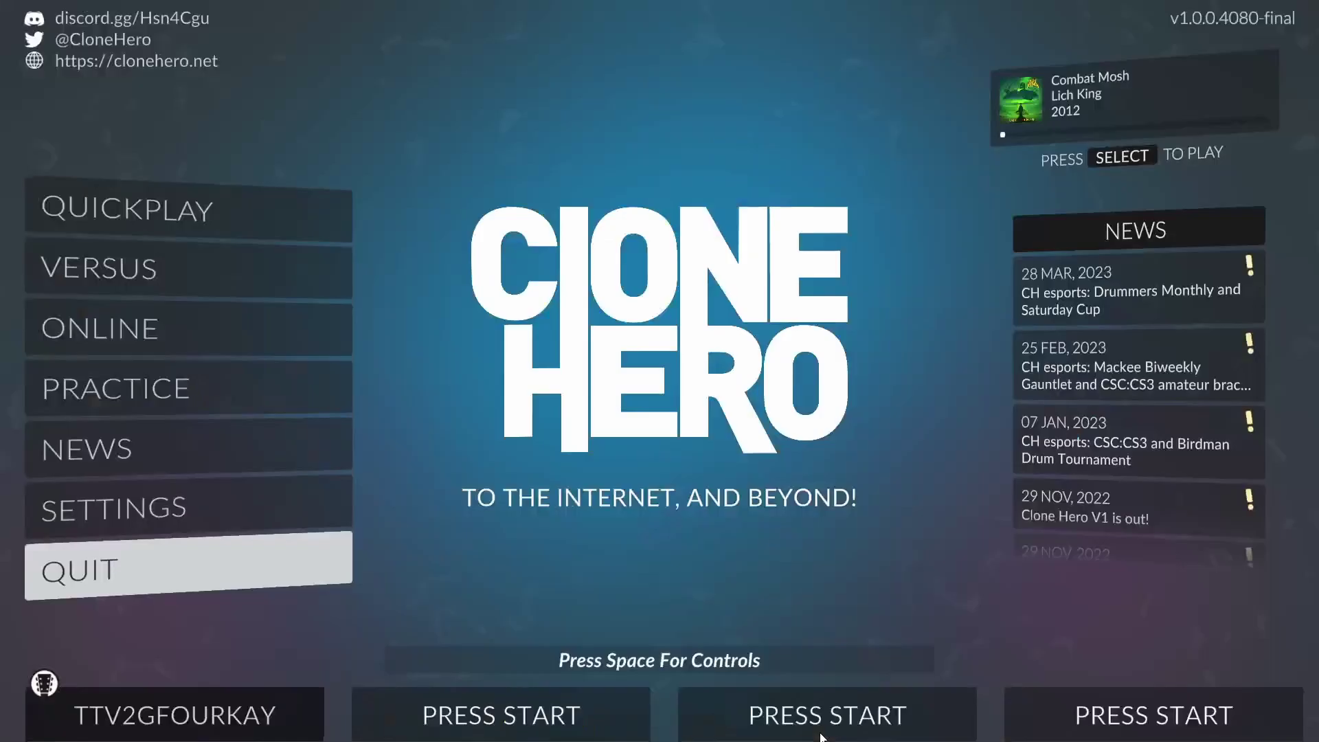
click(290, 487)
key(Down)
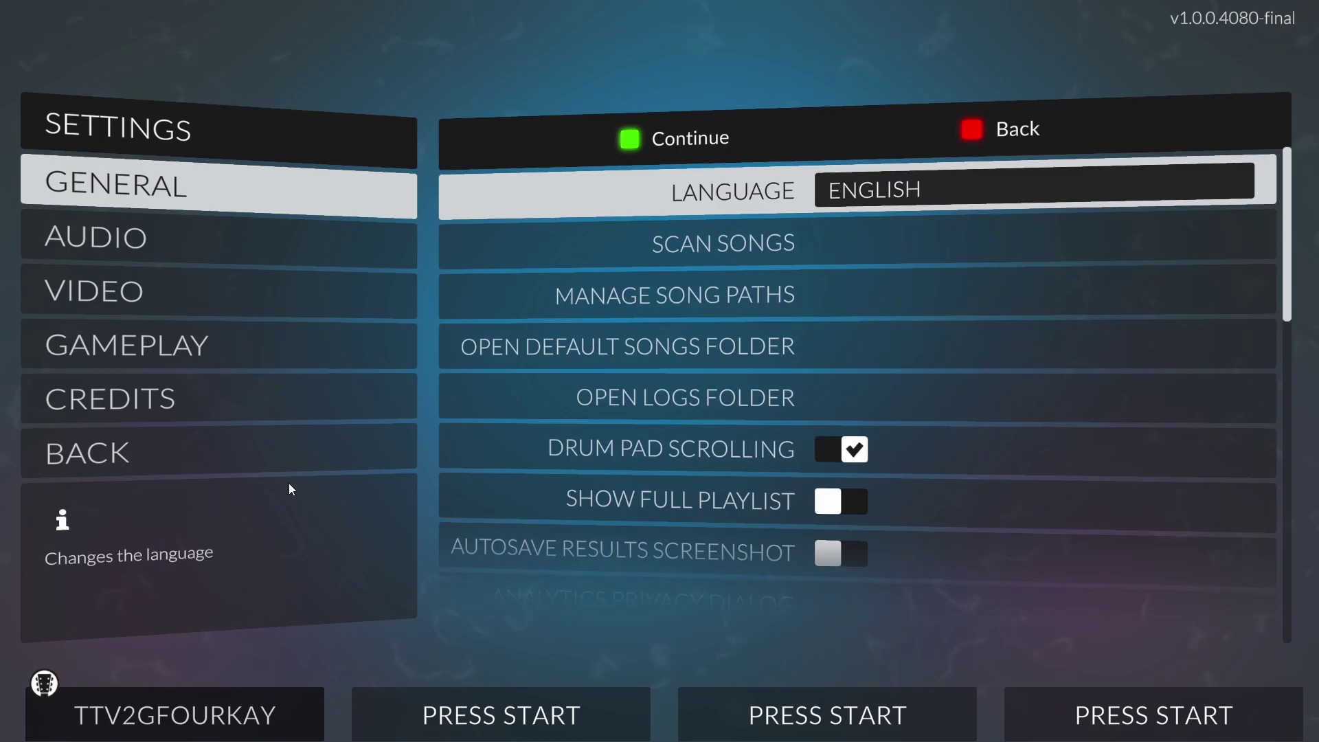
key(Down)
key(Return)
key(Return)
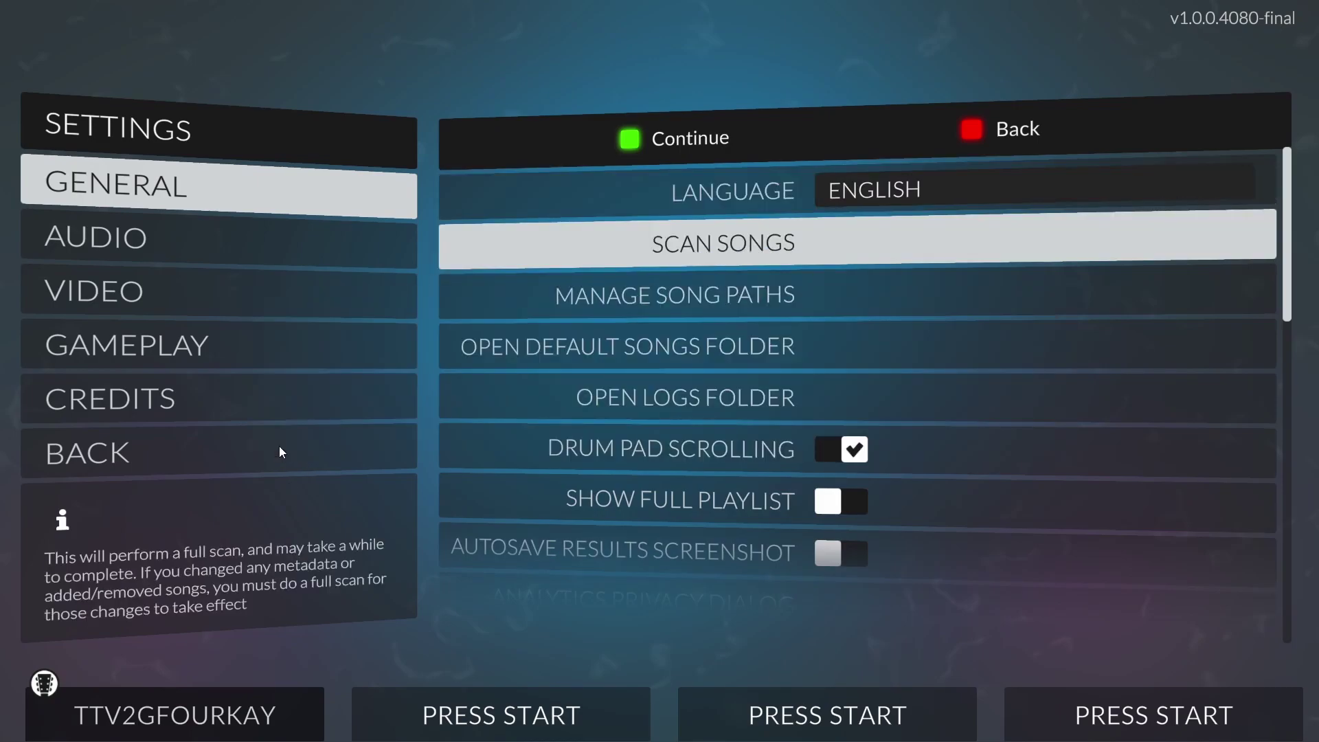
key(Down)
key(Escape)
Open Quickplay and search the song list for 'Ou my' to find Out My Body
key(Up)
key(Up)
key(Up)
key(Return)
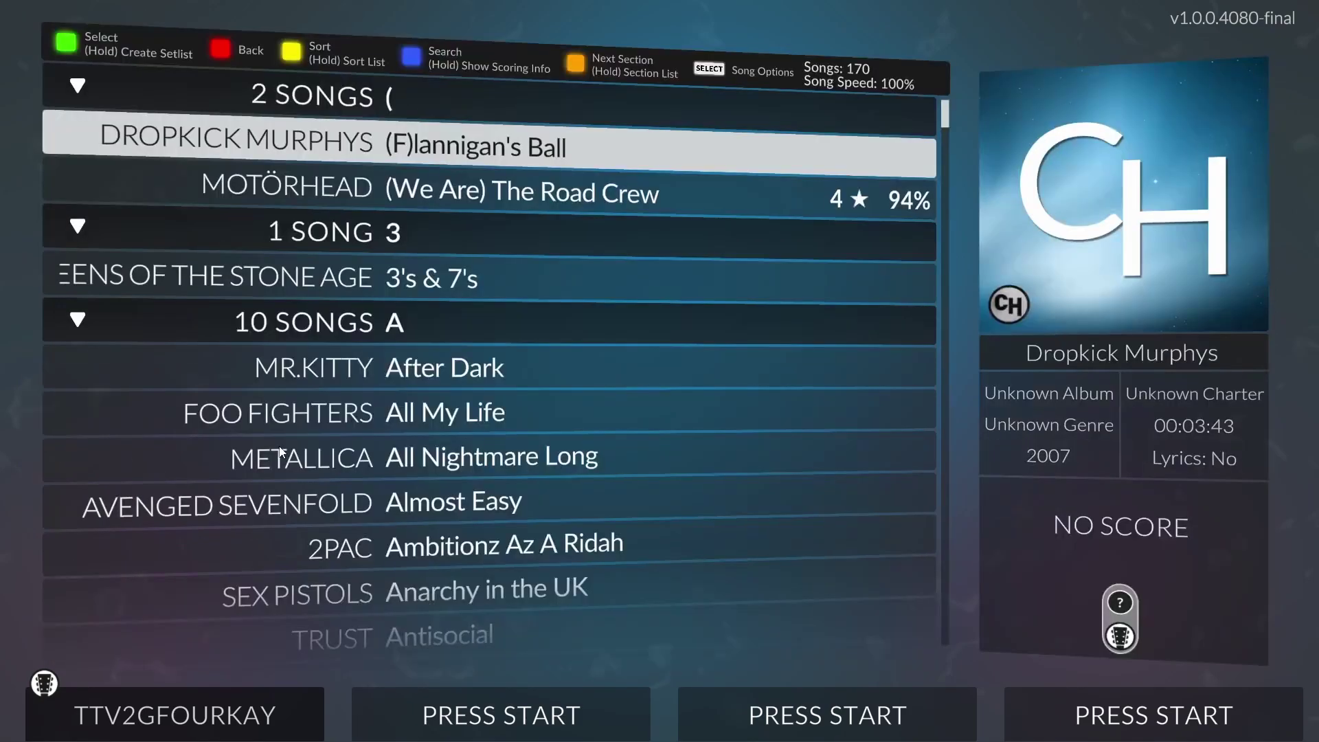
text(4Ou)
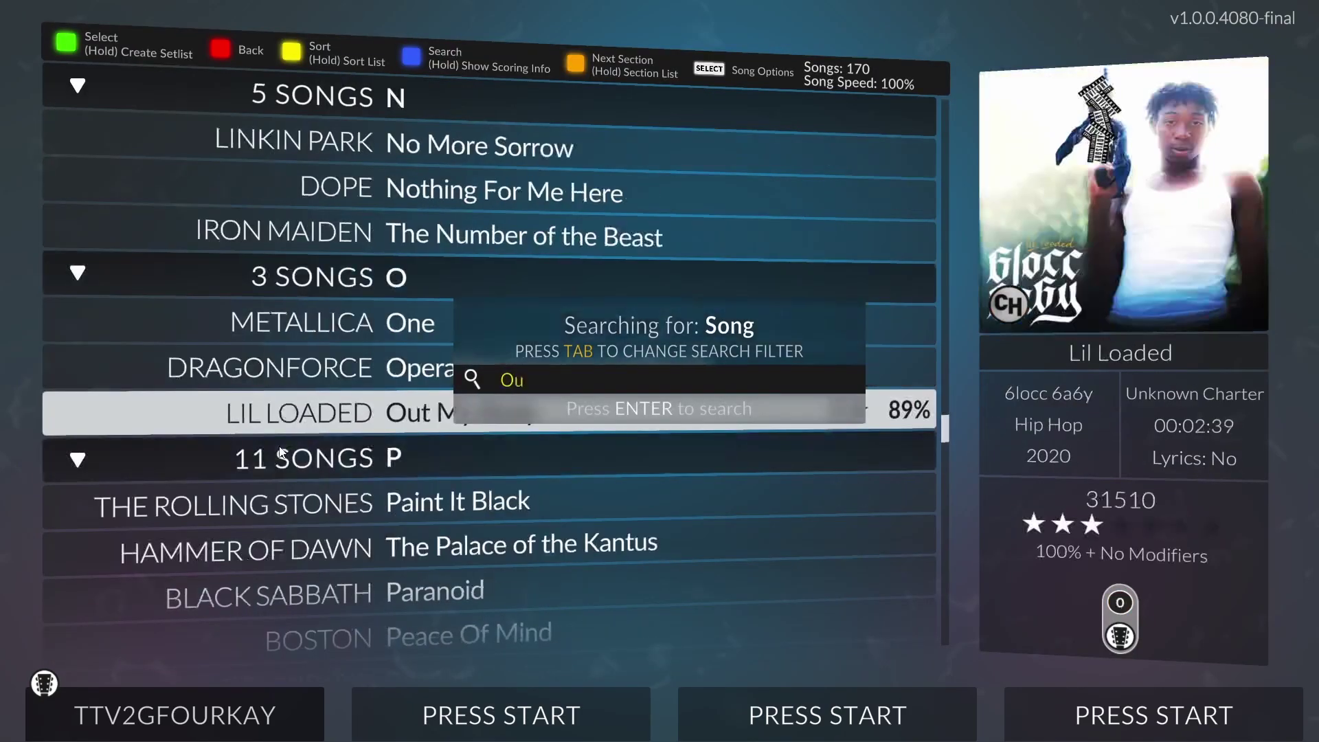
text( my)
key(Return)
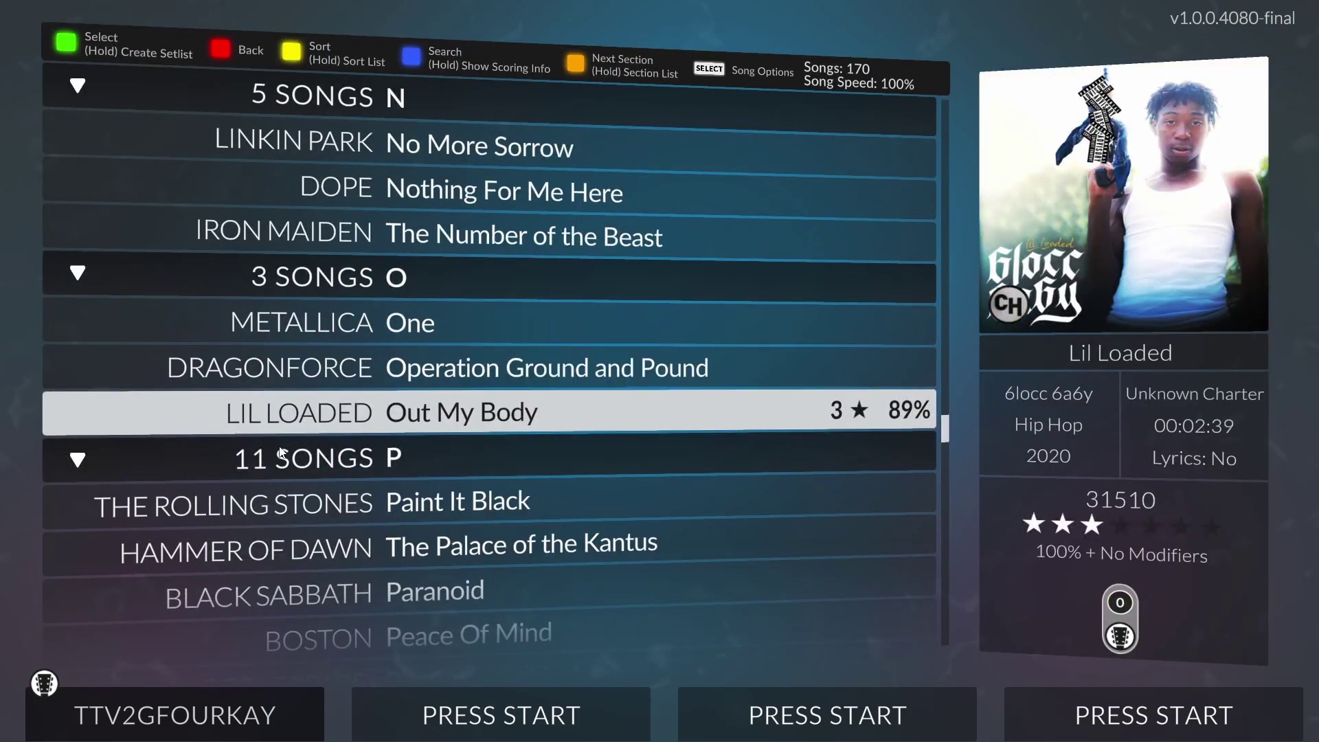
Search the song list for 'The voice', then for 'Quin' to land on Quin Franklin
key(Down)
key(4)
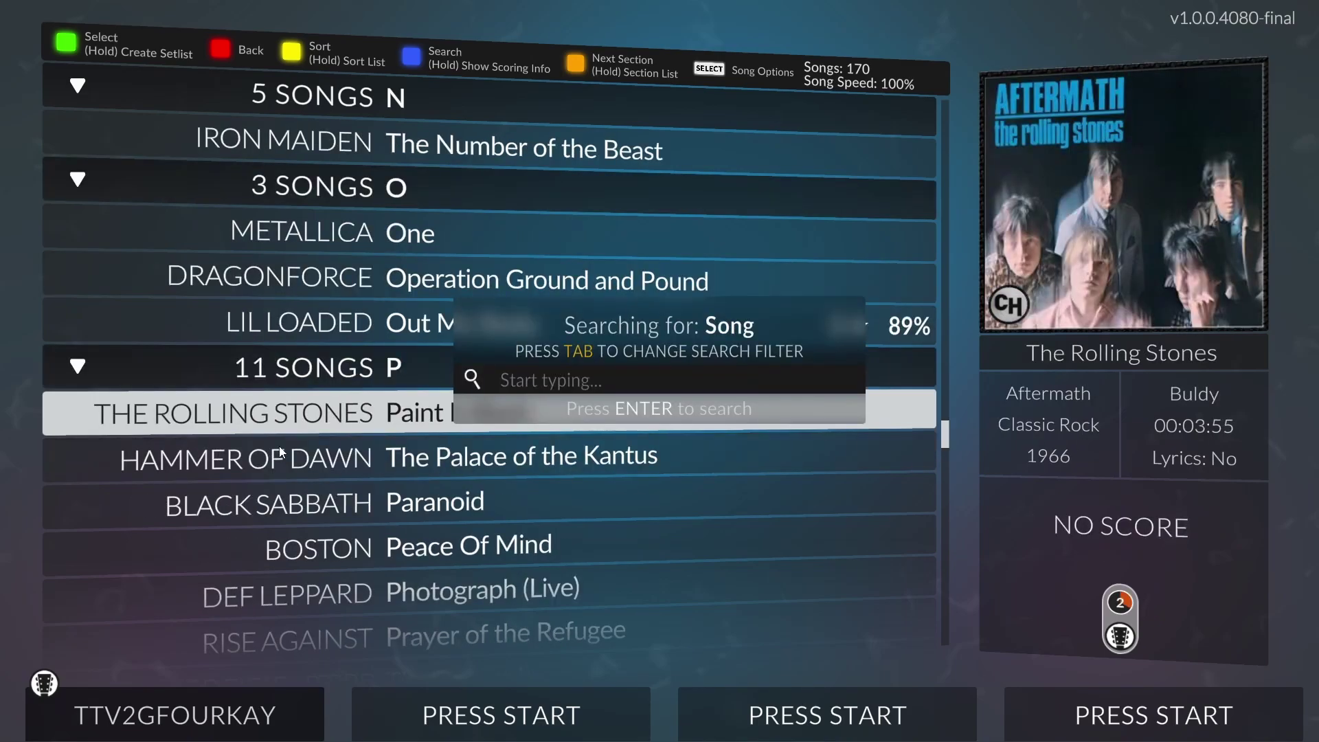
text(The voice)
key(Return)
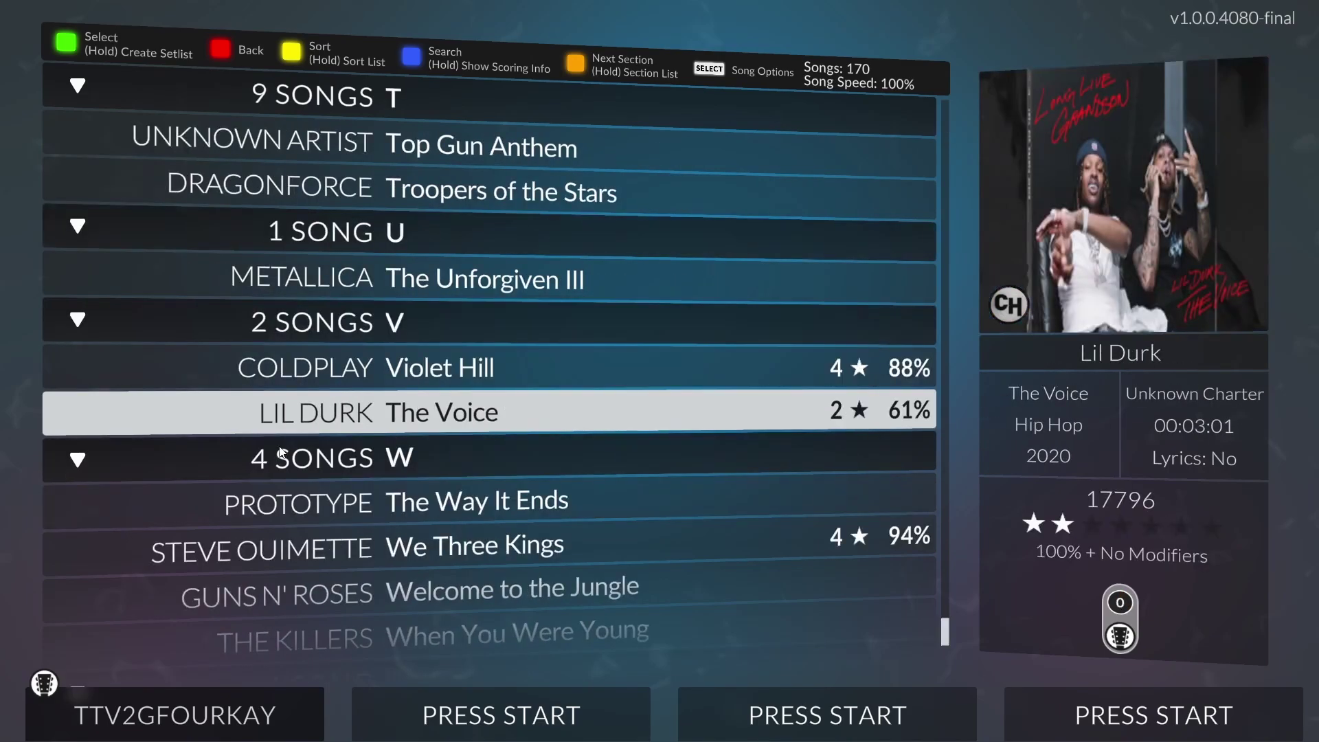
text(4Quin)
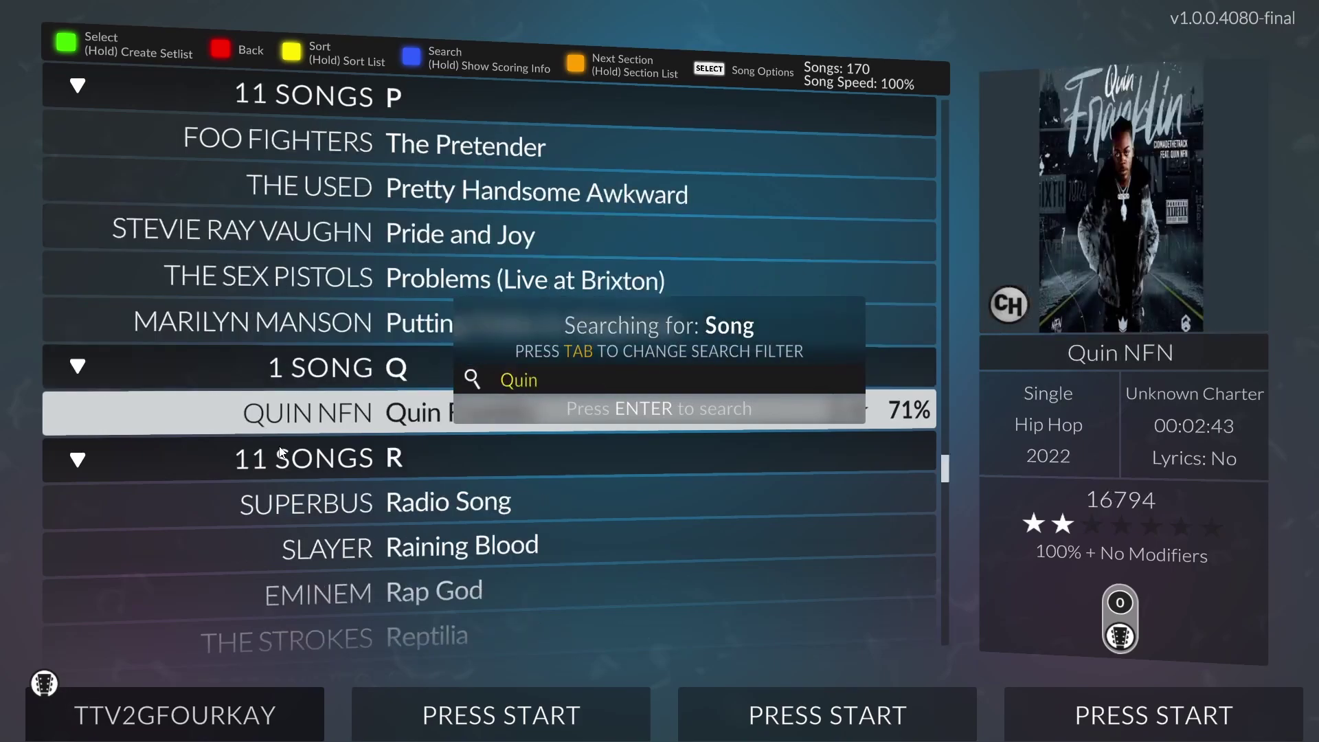
key(Return)
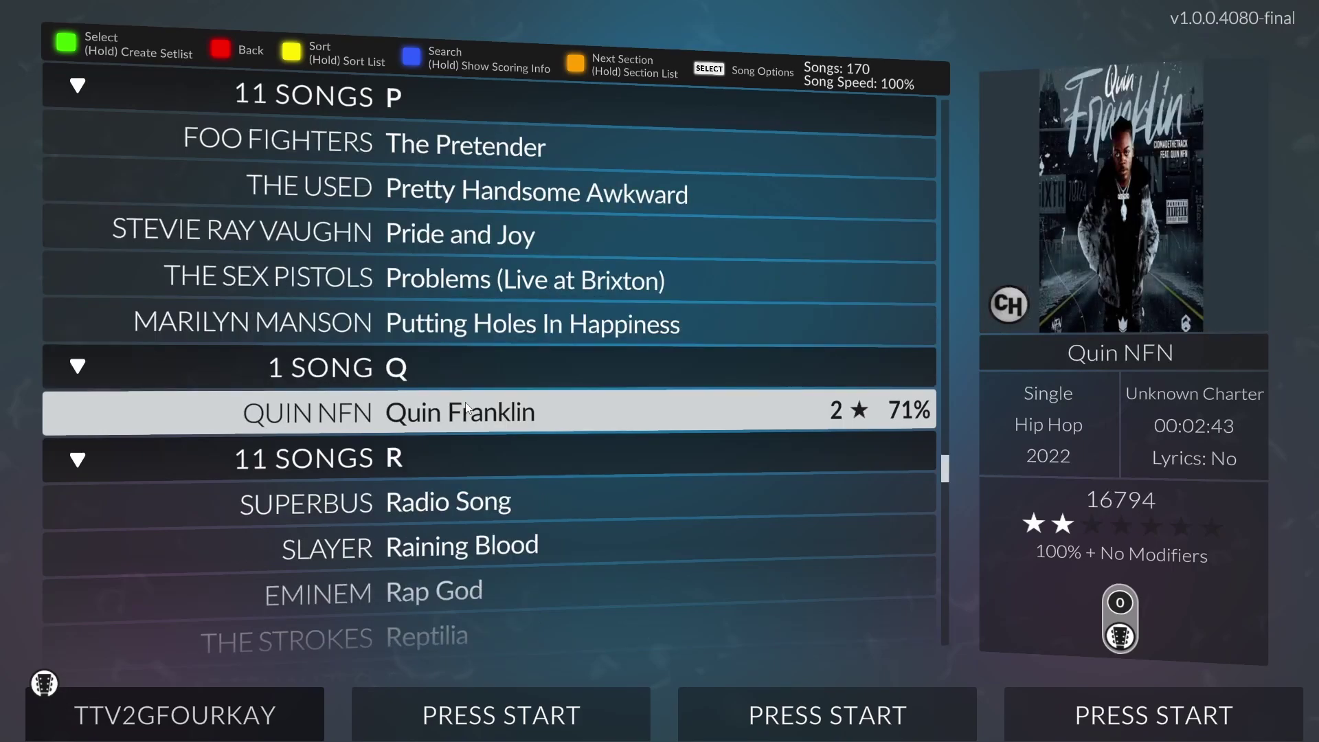